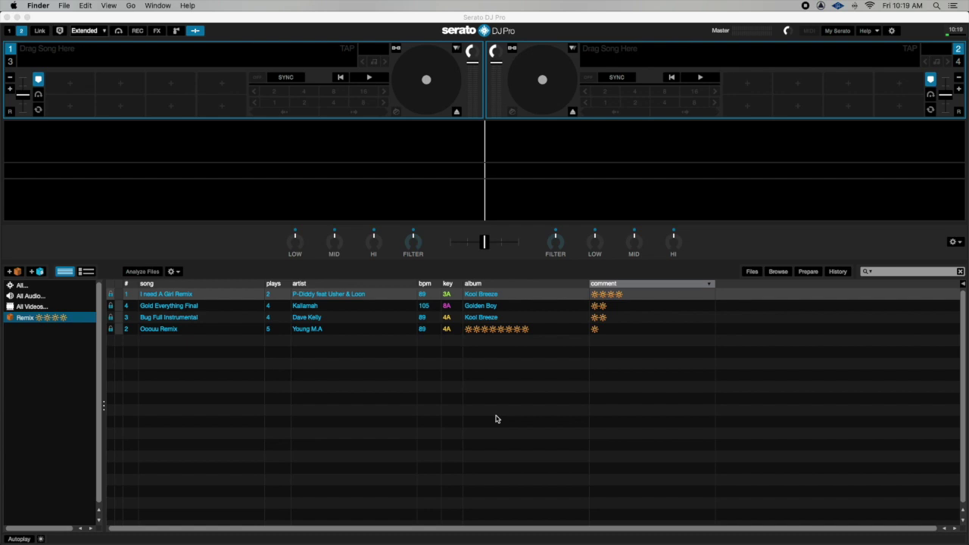
# Step: Minimize Serato and open the _Serato_ folder under Music in Finder
pyautogui.click(17, 17)
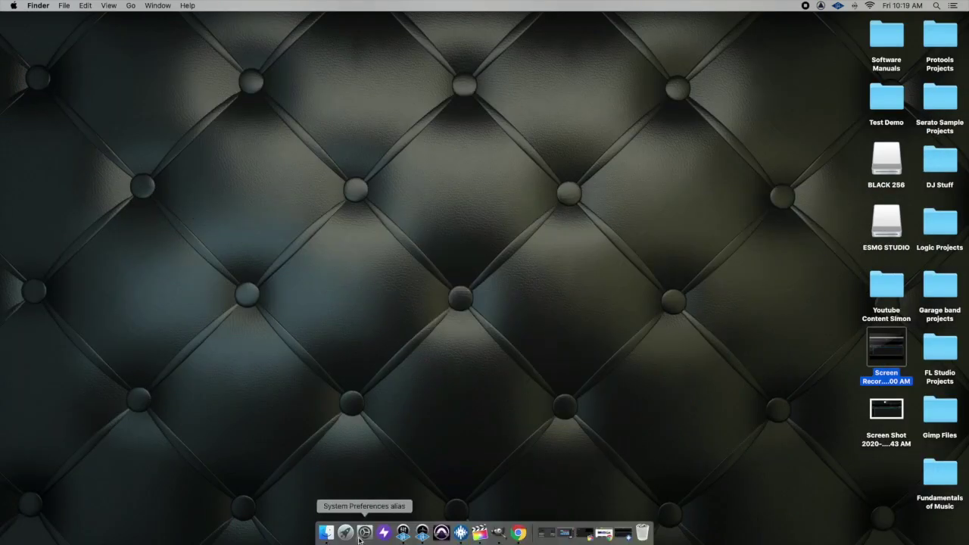
pyautogui.click(328, 532)
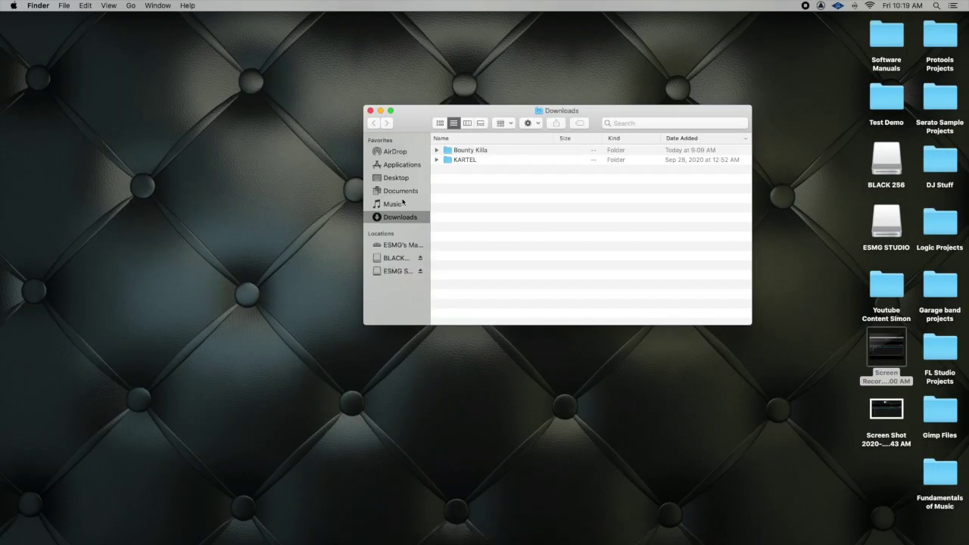
pyautogui.click(398, 204)
pyautogui.doubleClick(464, 151)
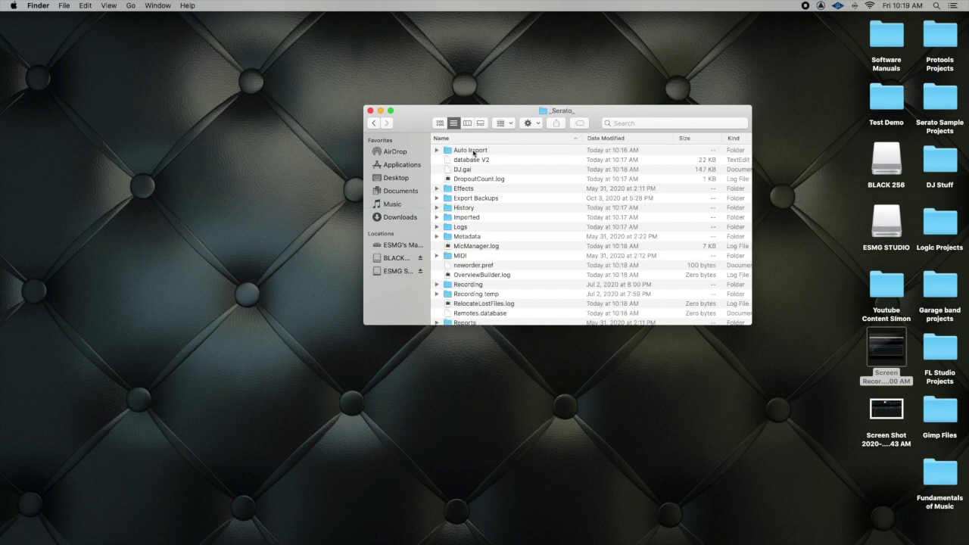
# Step: Open the empty Auto Import subfolder, with the Finder window moved up and left
pyautogui.doubleClick(473, 153)
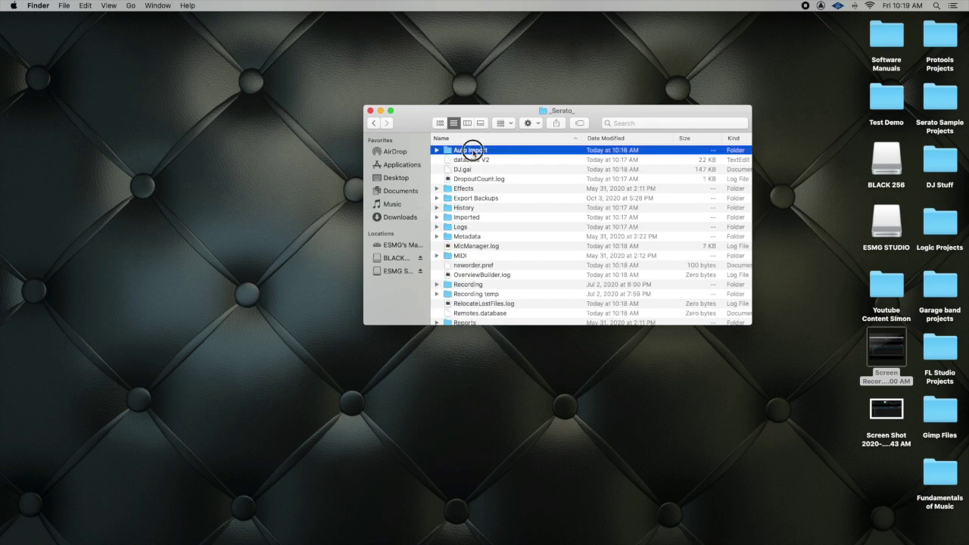
pyautogui.click(372, 124)
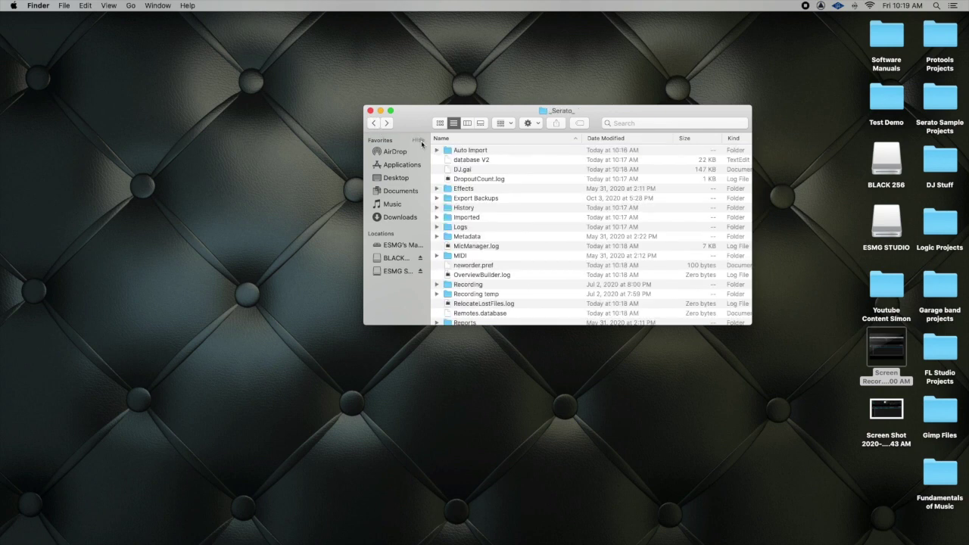
pyautogui.doubleClick(472, 150)
pyautogui.click(373, 124)
pyautogui.moveTo(513, 116); pyautogui.dragTo(436, 95)
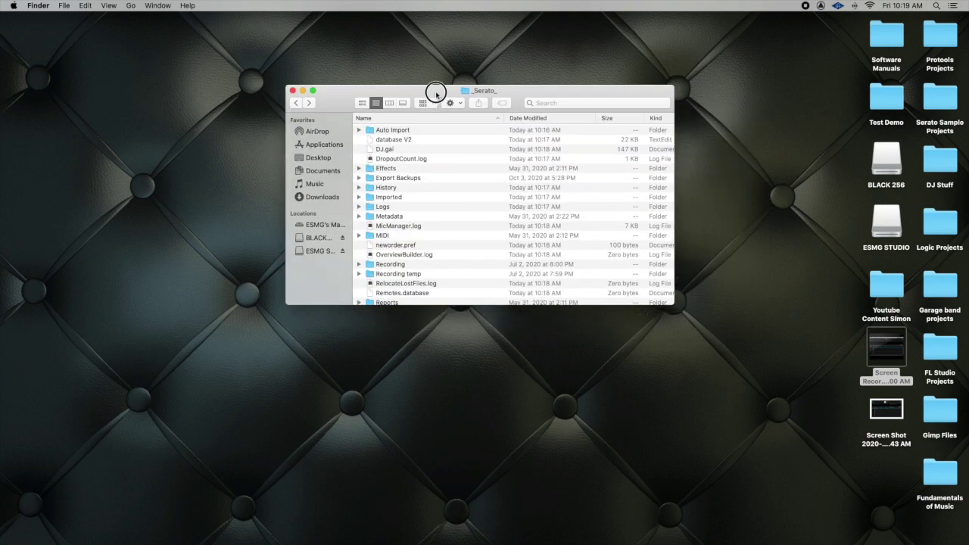
pyautogui.doubleClick(396, 132)
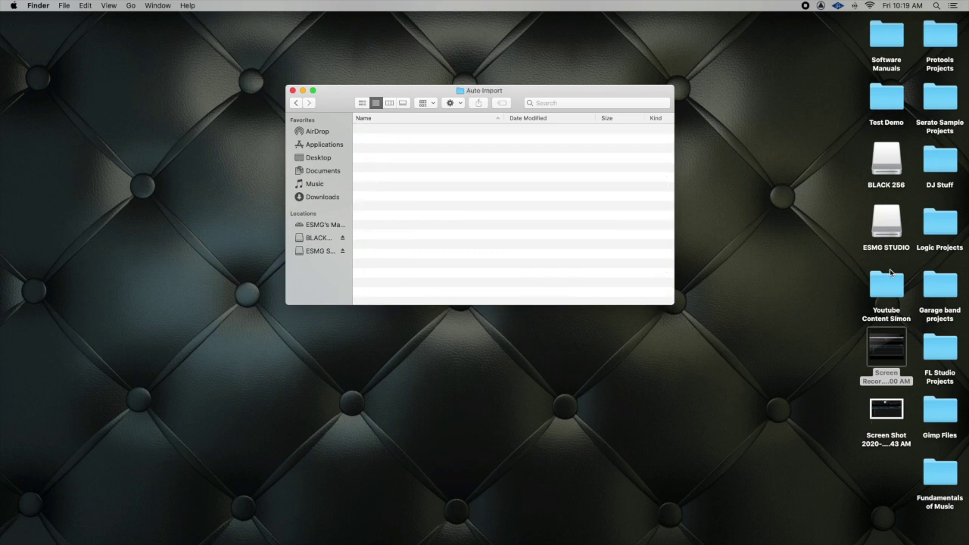
# Step: Browse to the Tidal folder on the BLACK 256 drive and select Whitney
pyautogui.doubleClick(886, 182)
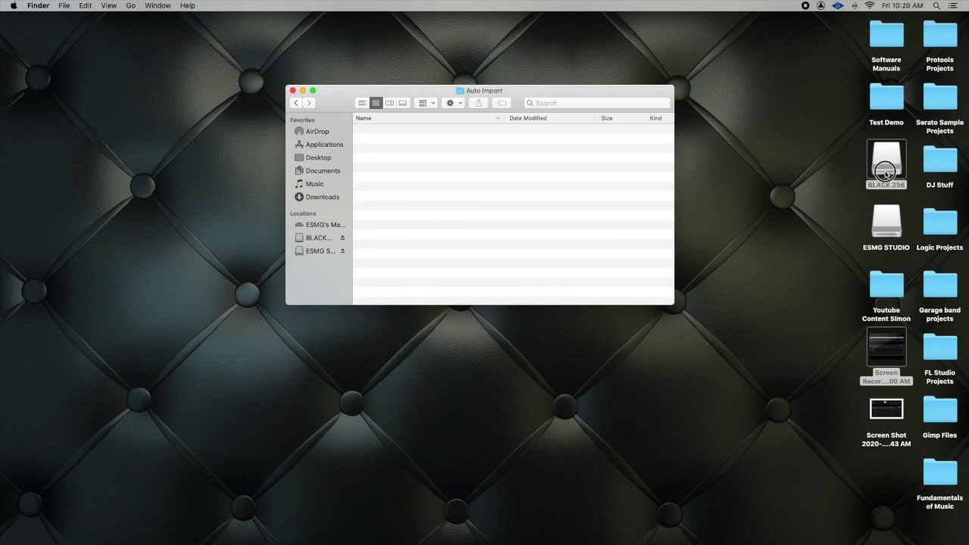
pyautogui.scroll(5, 396, 261)
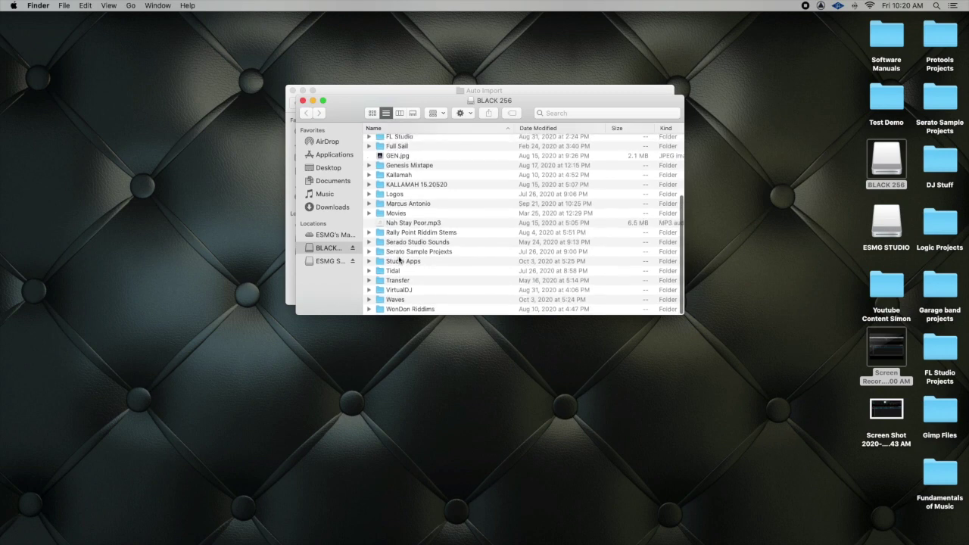
pyautogui.scroll(-5, 413, 296)
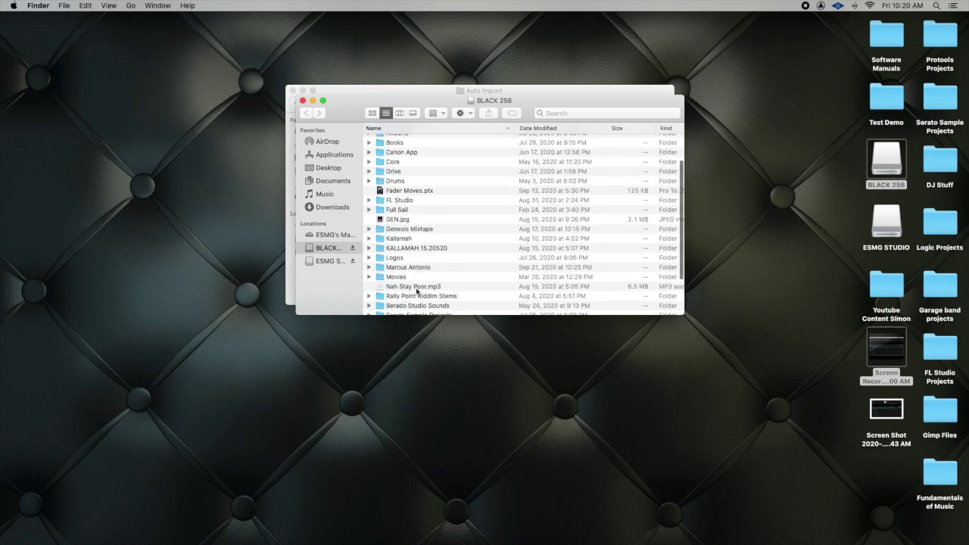
pyautogui.scroll(-5, 409, 291)
pyautogui.scroll(-2, 401, 282)
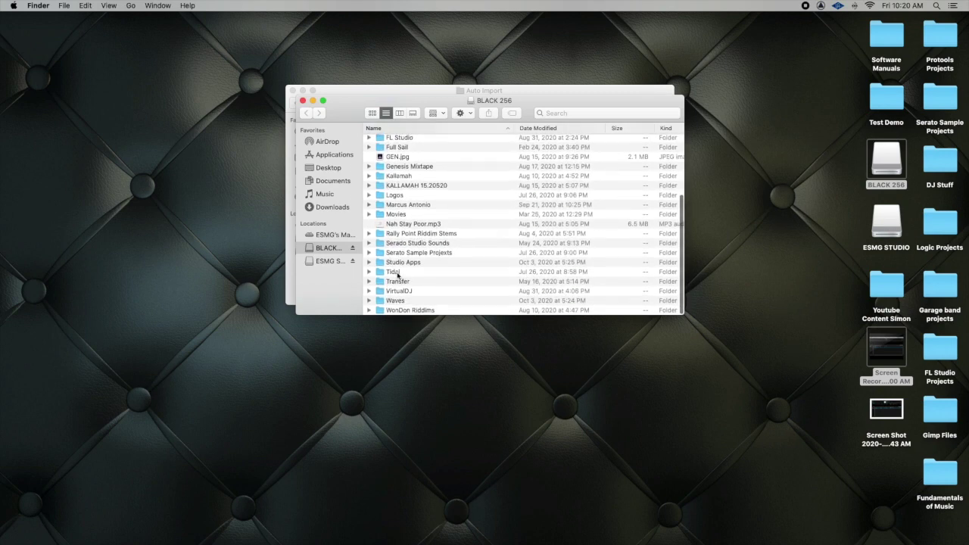
pyautogui.doubleClick(399, 270)
pyautogui.scroll(3, 398, 184)
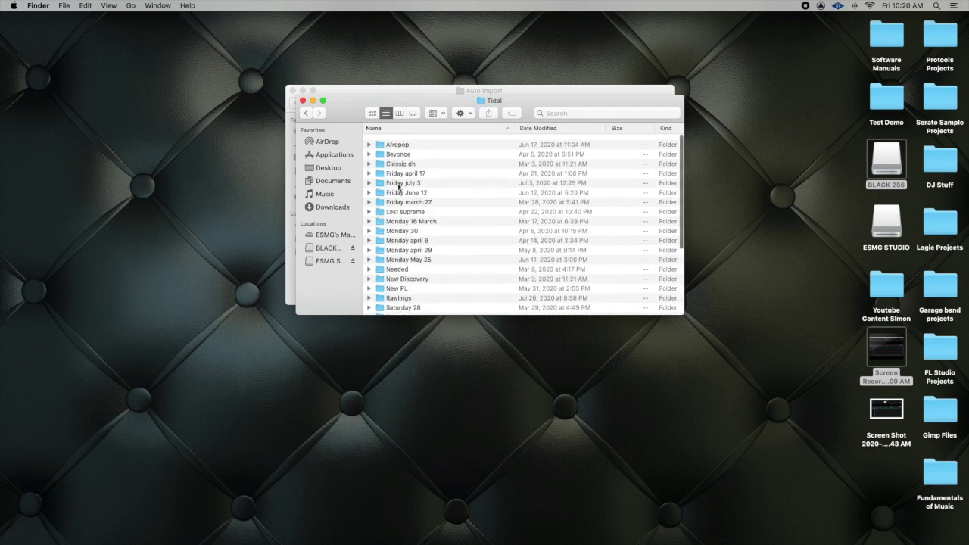
pyautogui.scroll(-3, 396, 244)
pyautogui.click(405, 301)
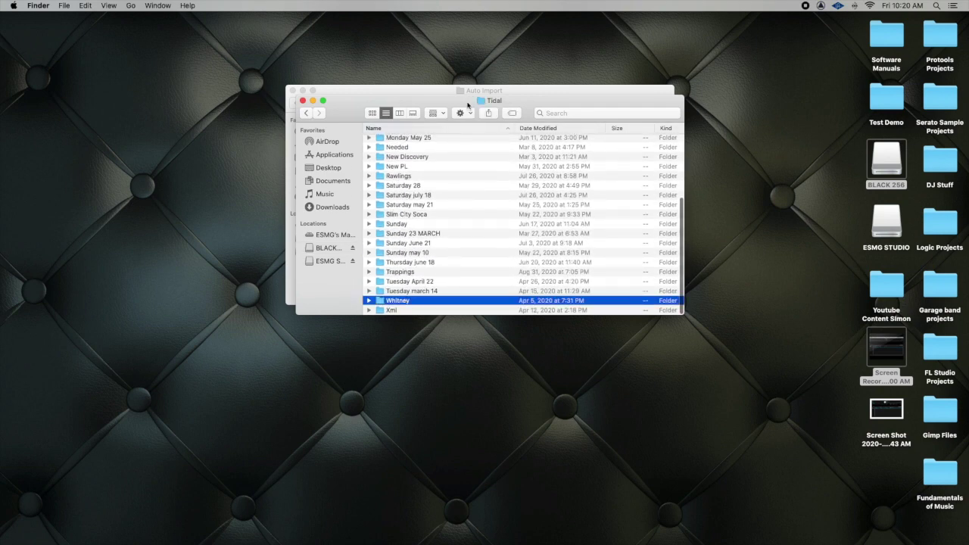
# Step: Copy the Whitney folder into Auto Import and bring Serato DJ Pro back
pyautogui.moveTo(449, 99); pyautogui.dragTo(731, 145)
pyautogui.moveTo(682, 346); pyautogui.dragTo(438, 203)
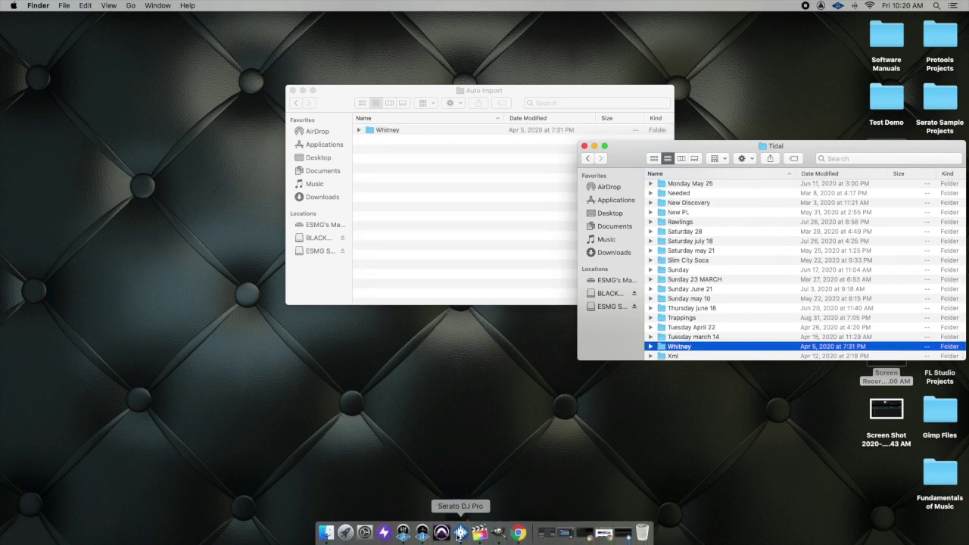
pyautogui.click(461, 533)
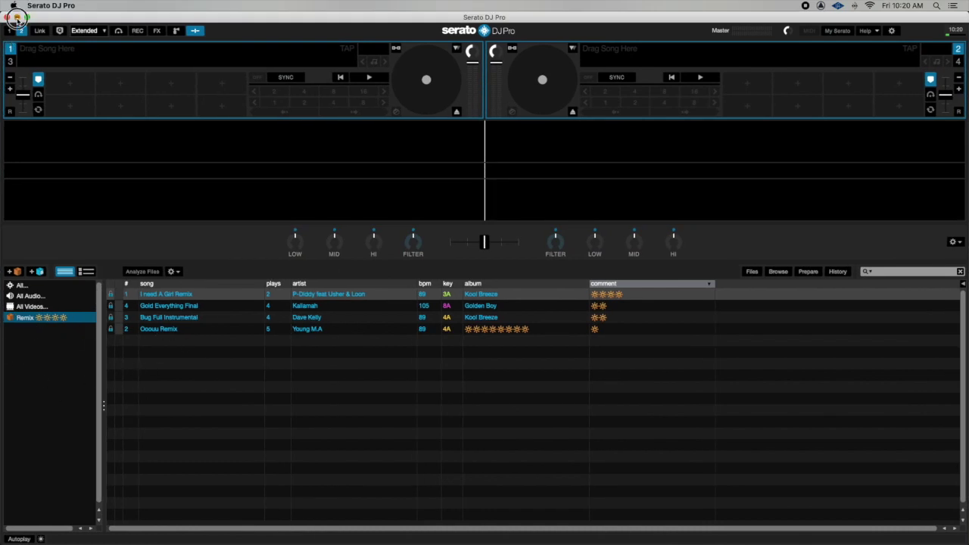
# Step: Minimize Serato and the Tidal window, then close the _Serato_ Finder window
pyautogui.click(17, 17)
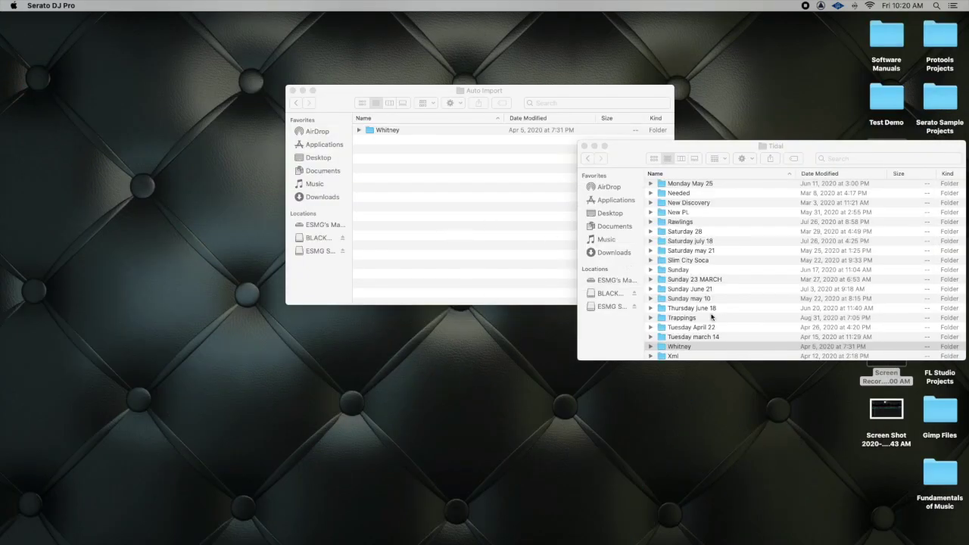
pyautogui.click(595, 146)
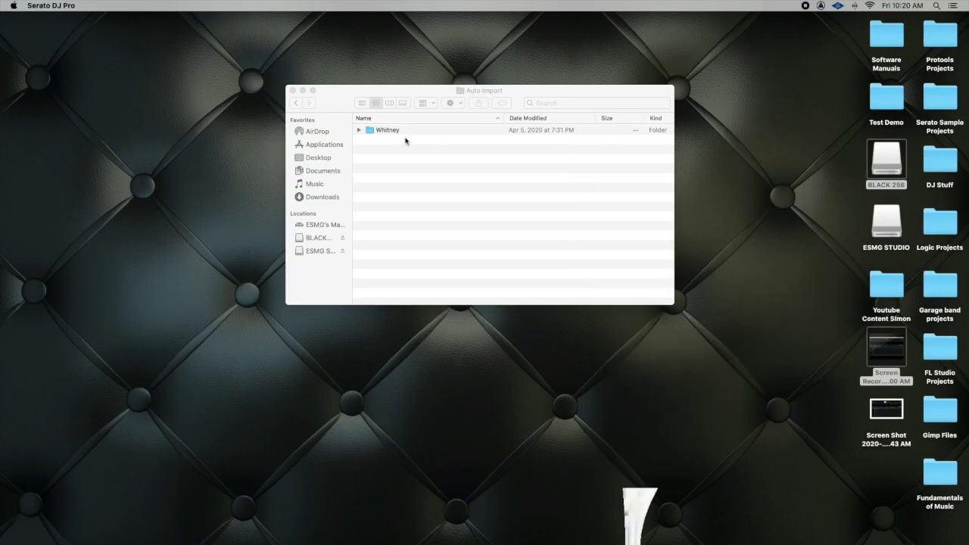
pyautogui.click(297, 104)
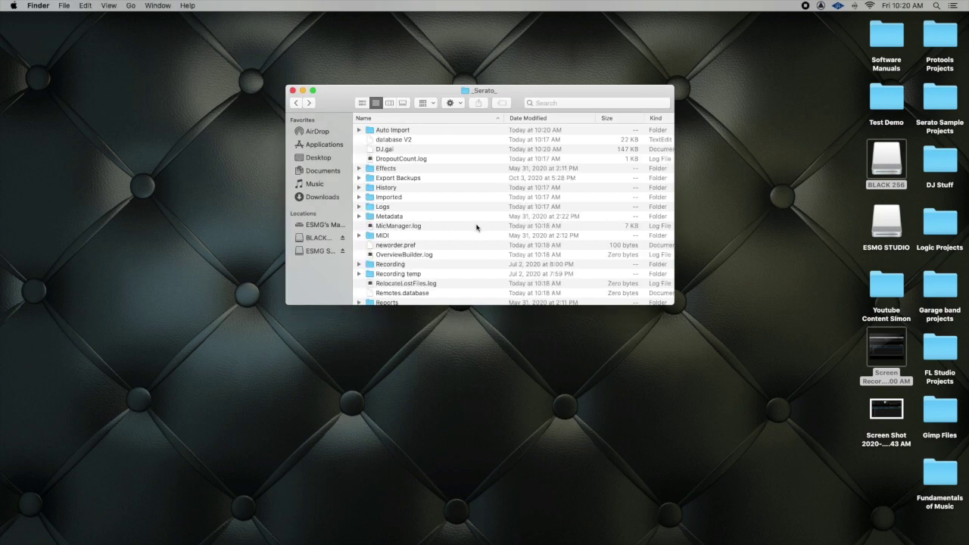
pyautogui.click(293, 91)
# Step: Quit Serato DJ Pro and confirm Yes so it restarts
pyautogui.click(451, 532)
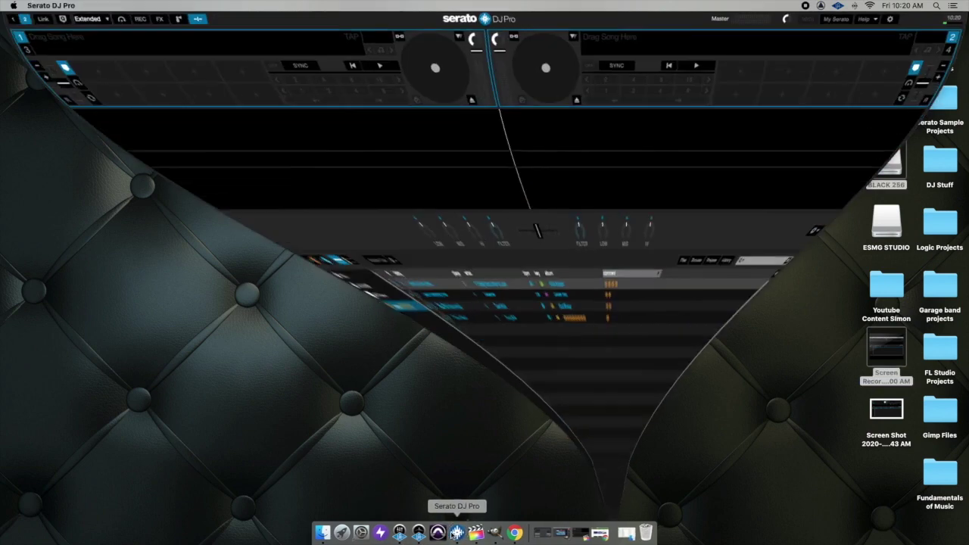
pyautogui.click(6, 17)
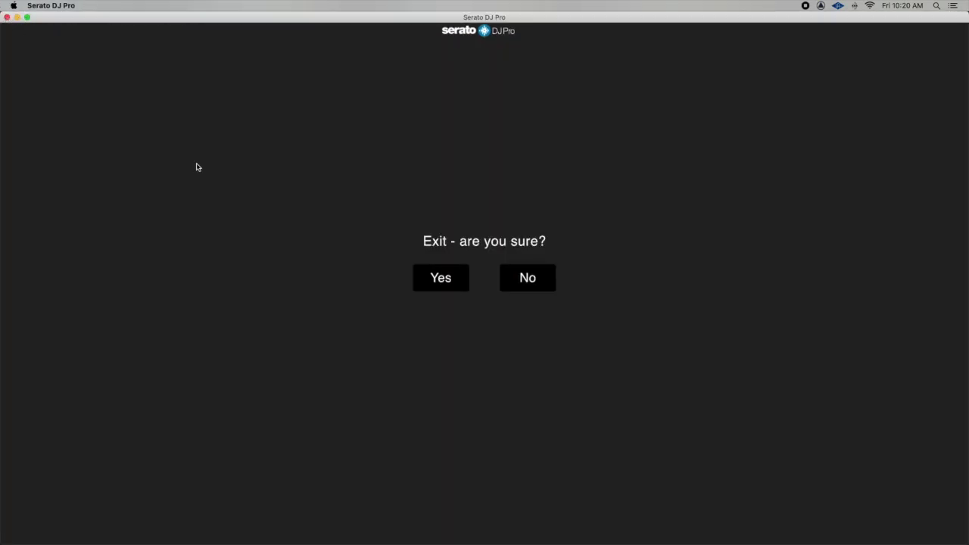
pyautogui.click(437, 281)
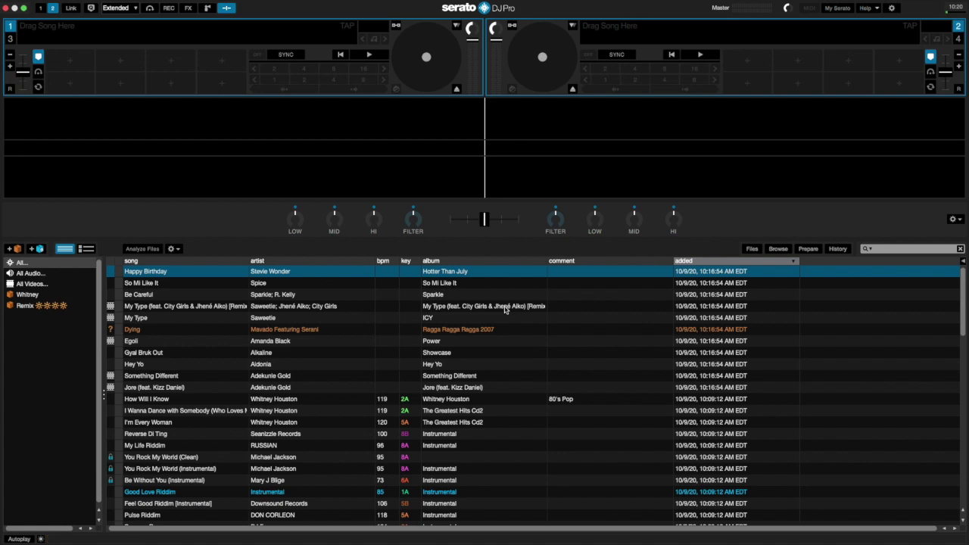
# Step: Open the Whitney crate and sort its 15 tracks by the # column
pyautogui.click(29, 300)
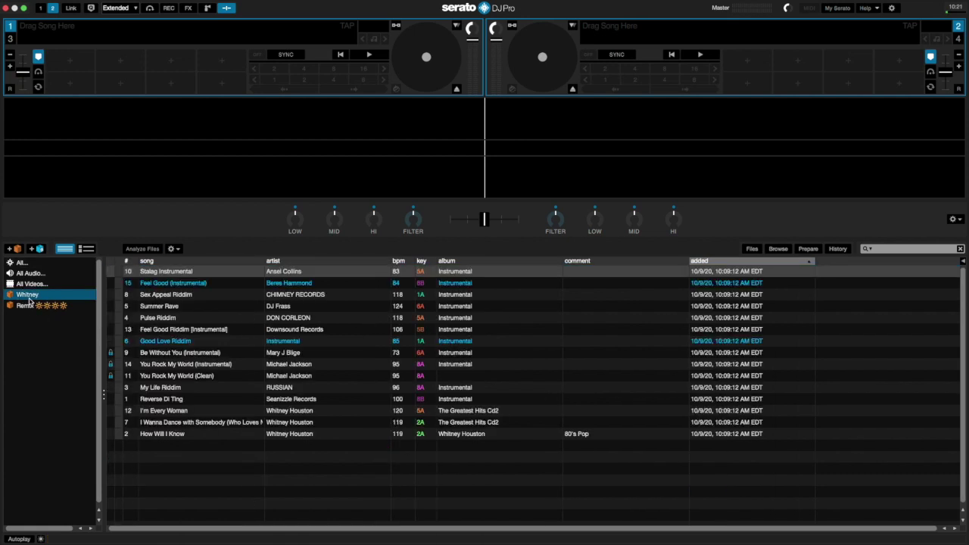
pyautogui.click(28, 307)
pyautogui.press('Up')
pyautogui.click(27, 305)
pyautogui.click(129, 262)
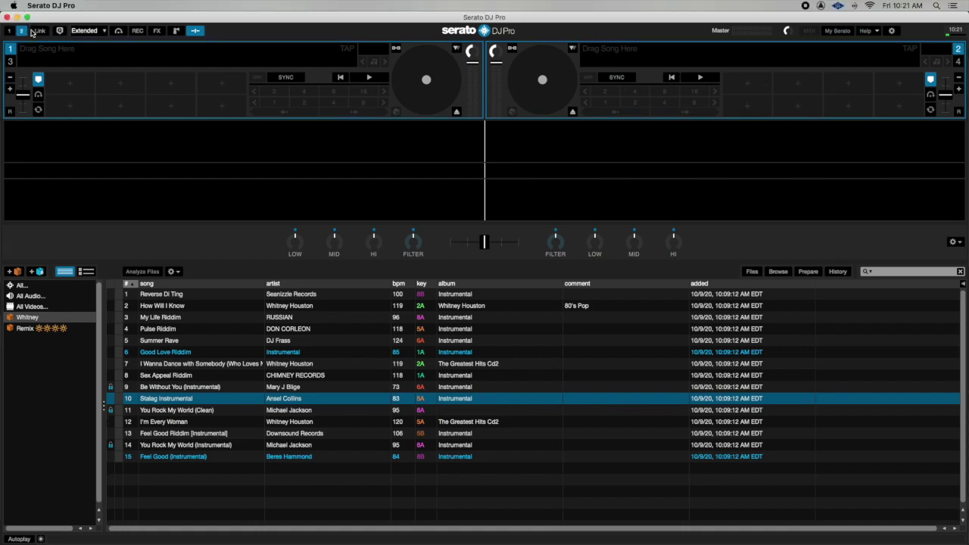
# Step: Open Music > _Serato_ > Auto Import to confirm it's empty, then go back to _Serato_
pyautogui.click(18, 17)
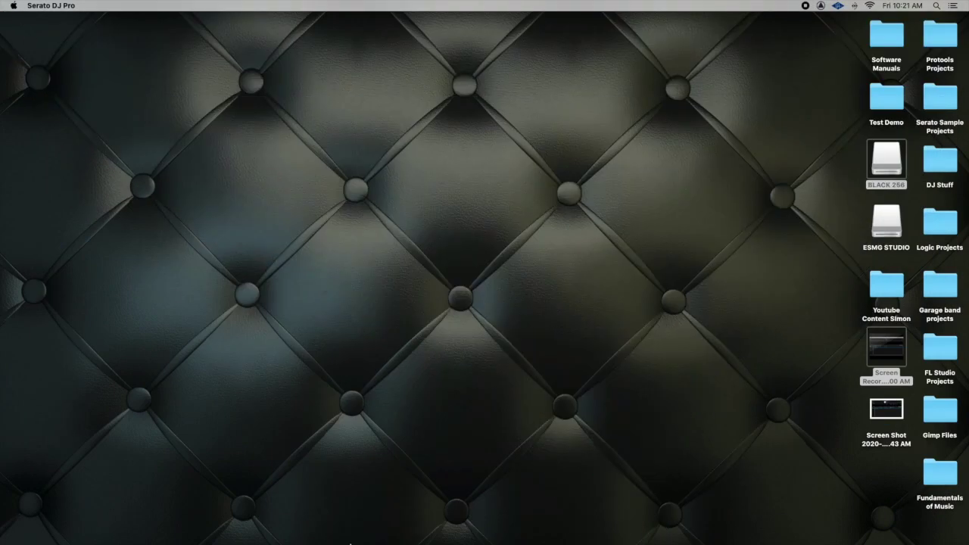
pyautogui.click(320, 534)
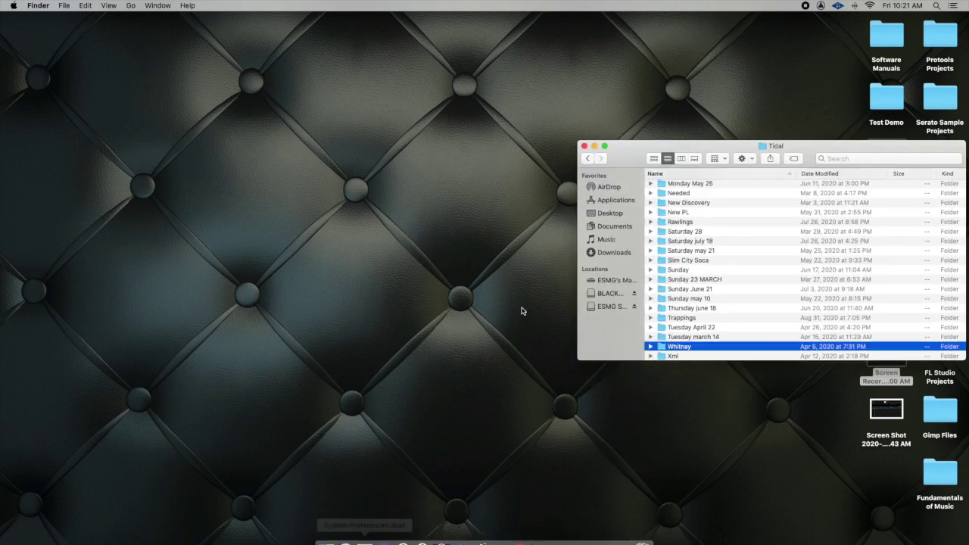
pyautogui.moveTo(718, 147); pyautogui.dragTo(650, 137)
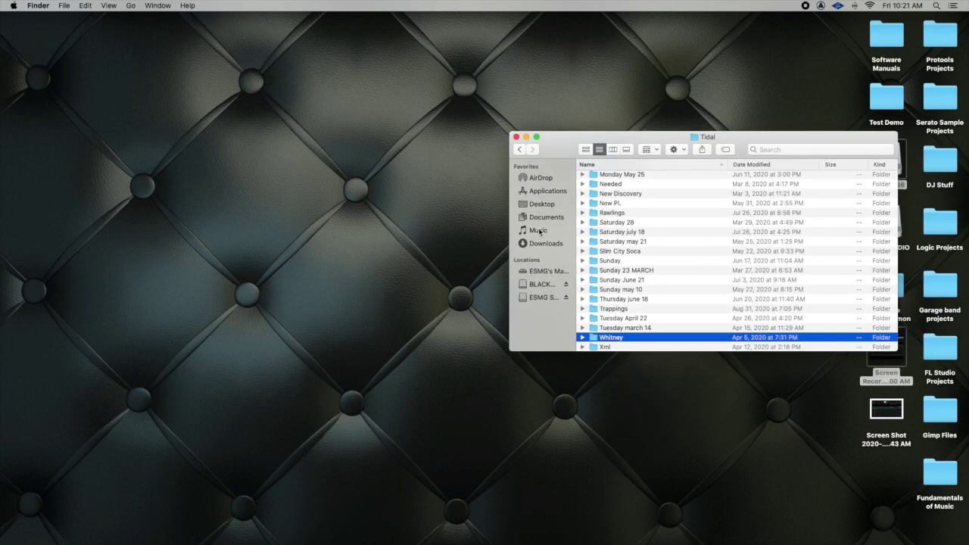
pyautogui.click(539, 231)
pyautogui.doubleClick(612, 177)
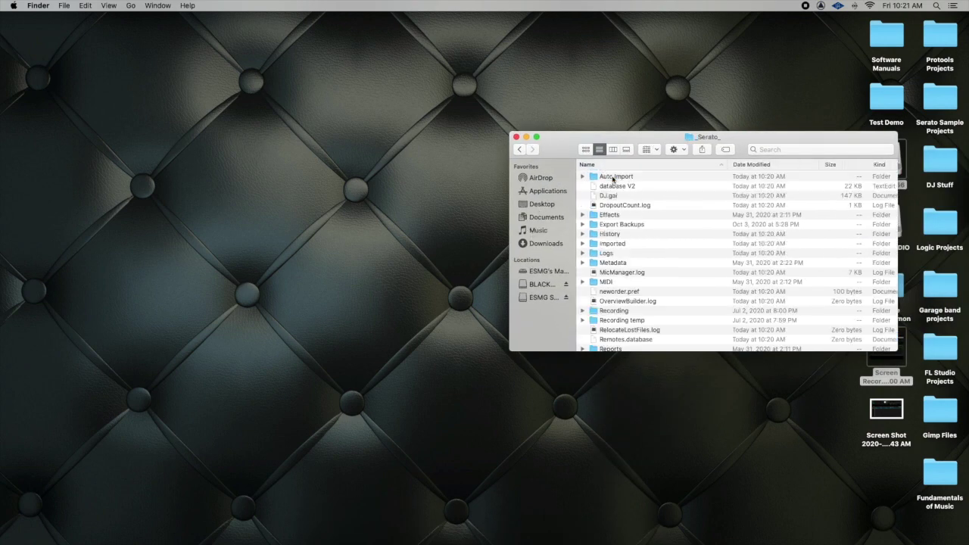
pyautogui.doubleClick(612, 177)
pyautogui.moveTo(632, 143); pyautogui.dragTo(445, 106)
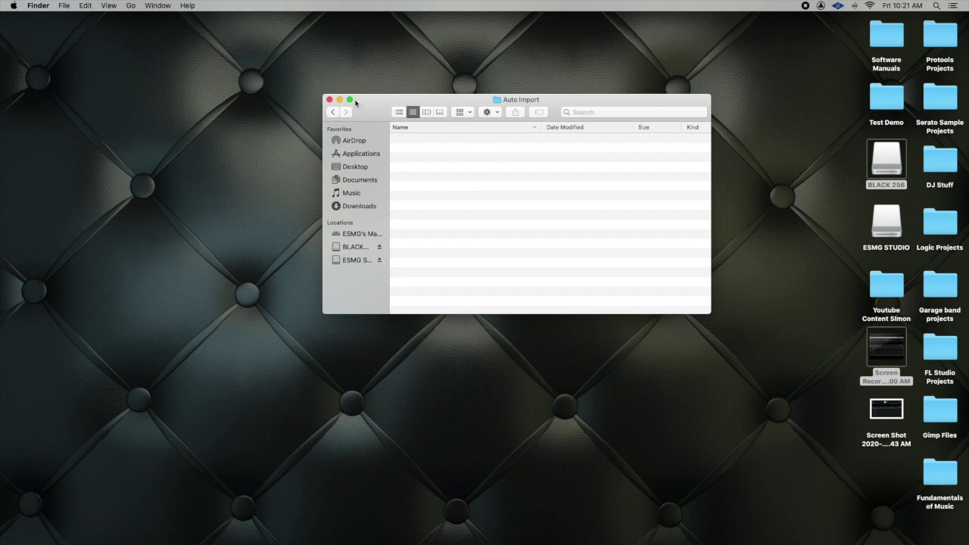
pyautogui.click(333, 111)
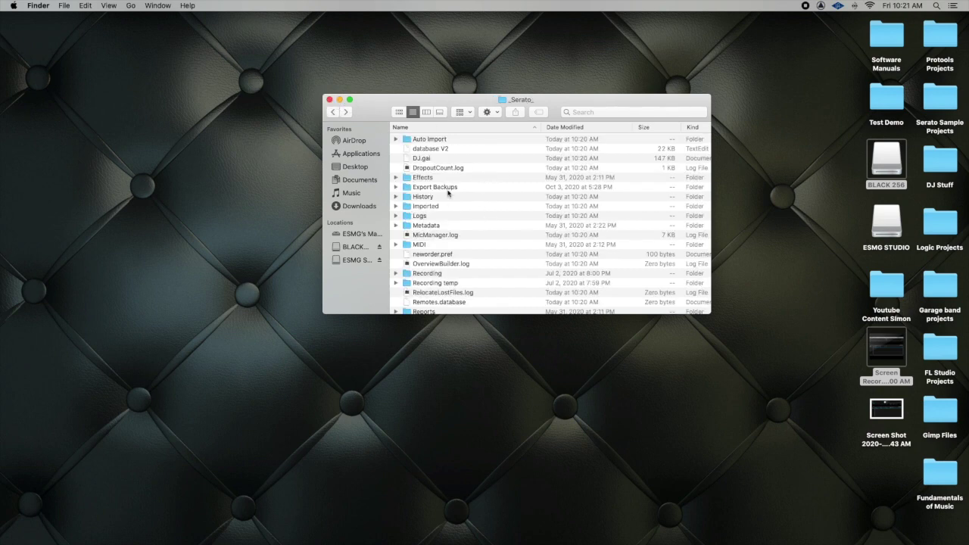
# Step: View the Whitney tracks in _Serato_'s Imported folder, then reopen the empty Auto Import
pyautogui.doubleClick(427, 206)
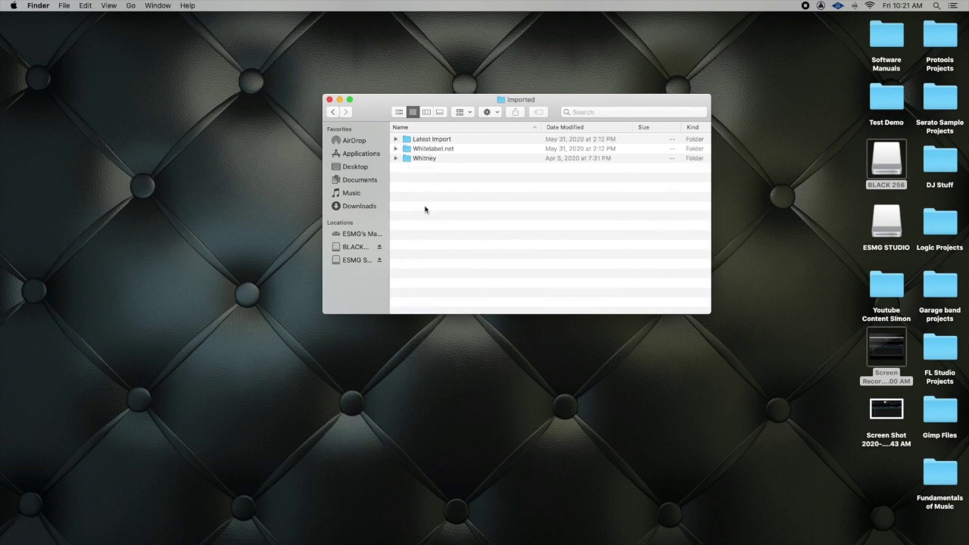
pyautogui.doubleClick(426, 159)
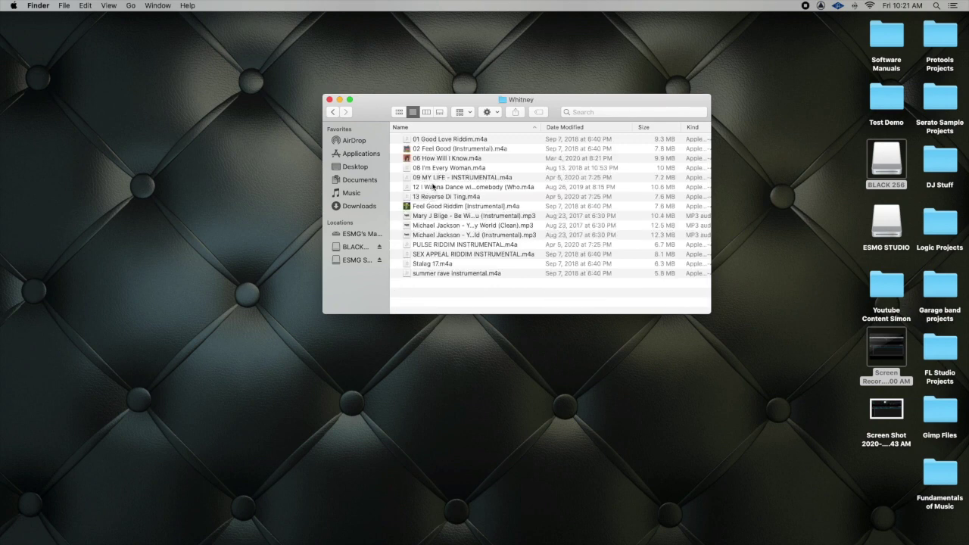
pyautogui.click(334, 114)
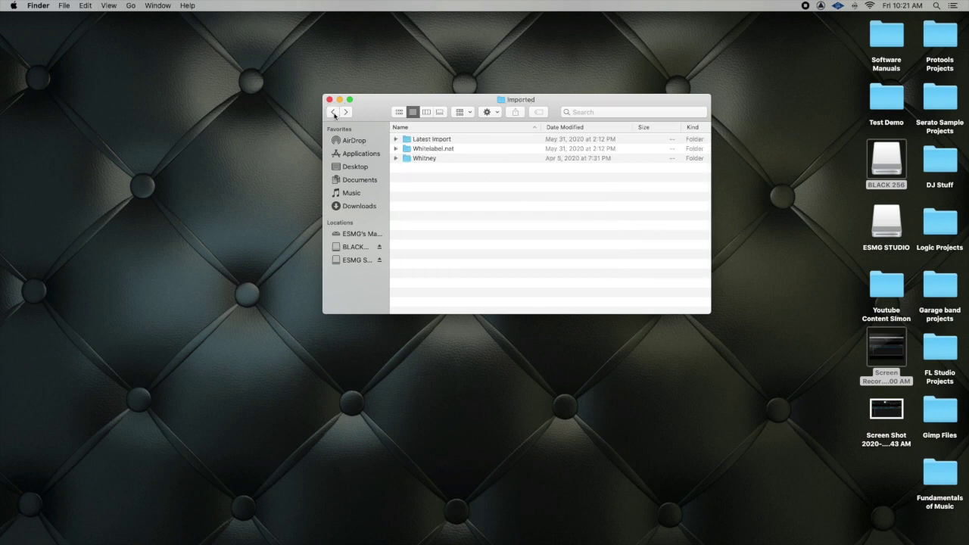
pyautogui.click(334, 113)
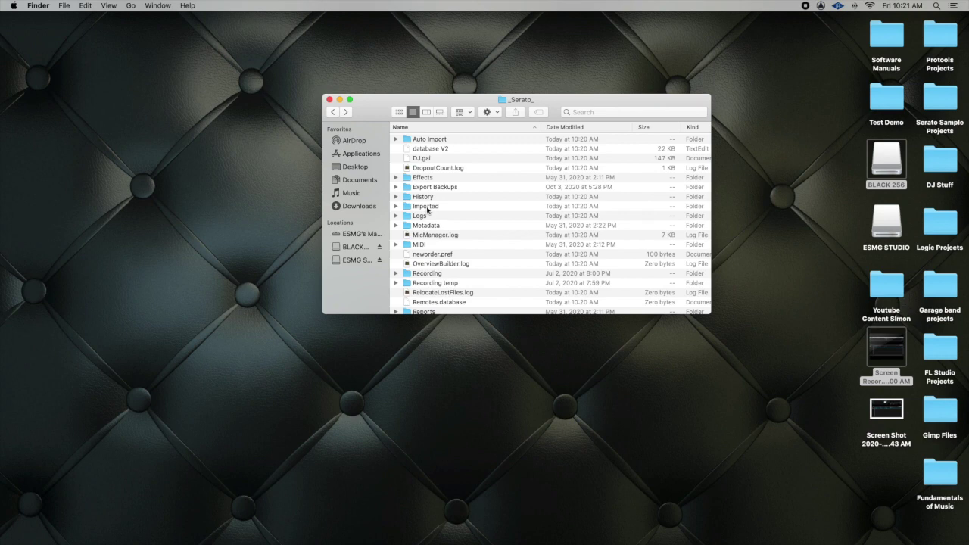
pyautogui.doubleClick(424, 139)
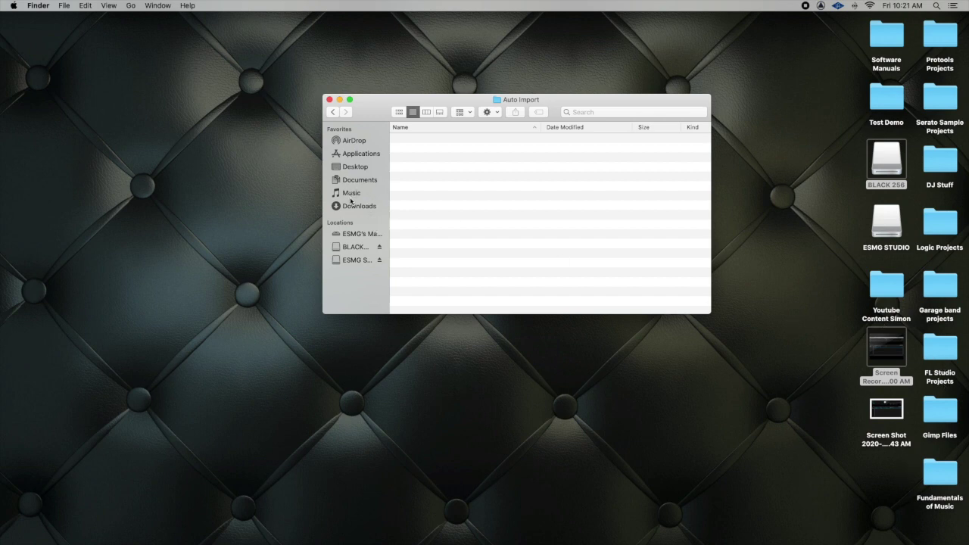
# Step: Copy the Benjy Myaz track and the next two from BLACK 256 > Tidal > Thursday june 18 into Auto Import
pyautogui.doubleClick(872, 161)
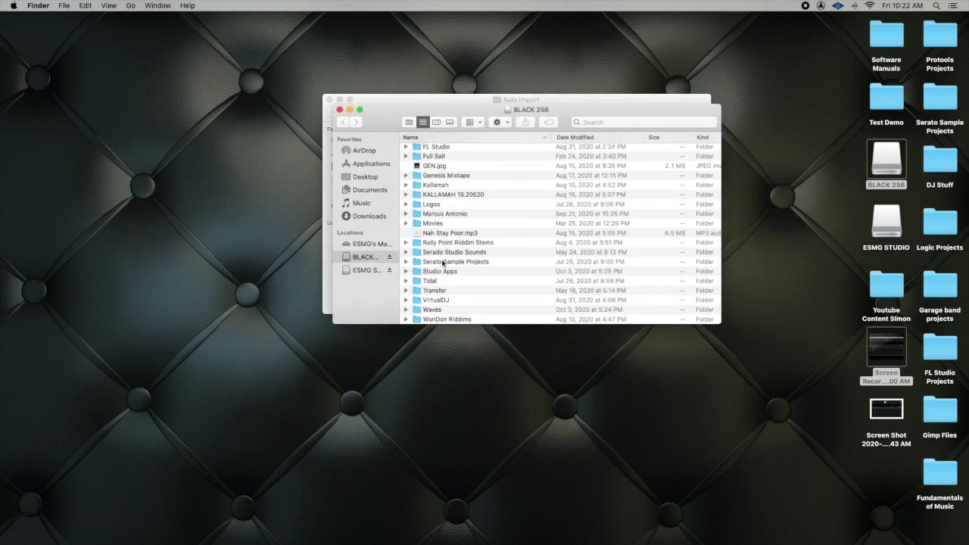
pyautogui.scroll(-2, 445, 269)
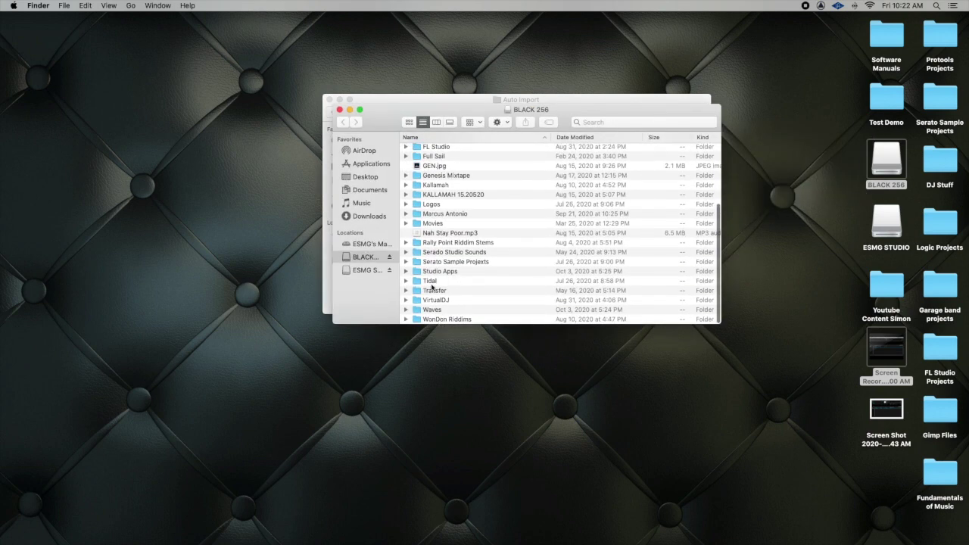
pyautogui.doubleClick(432, 280)
pyautogui.doubleClick(451, 273)
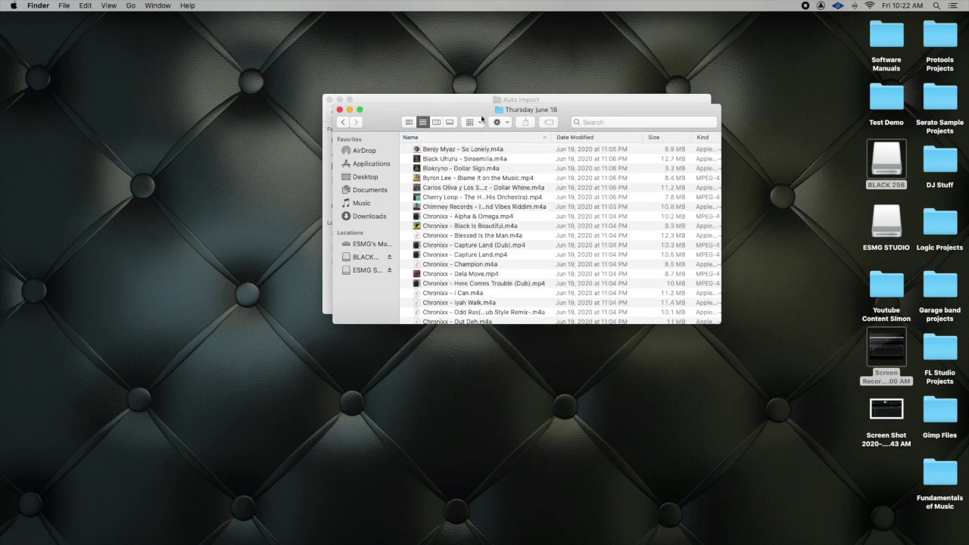
pyautogui.moveTo(482, 119); pyautogui.dragTo(535, 125)
pyautogui.click(532, 155)
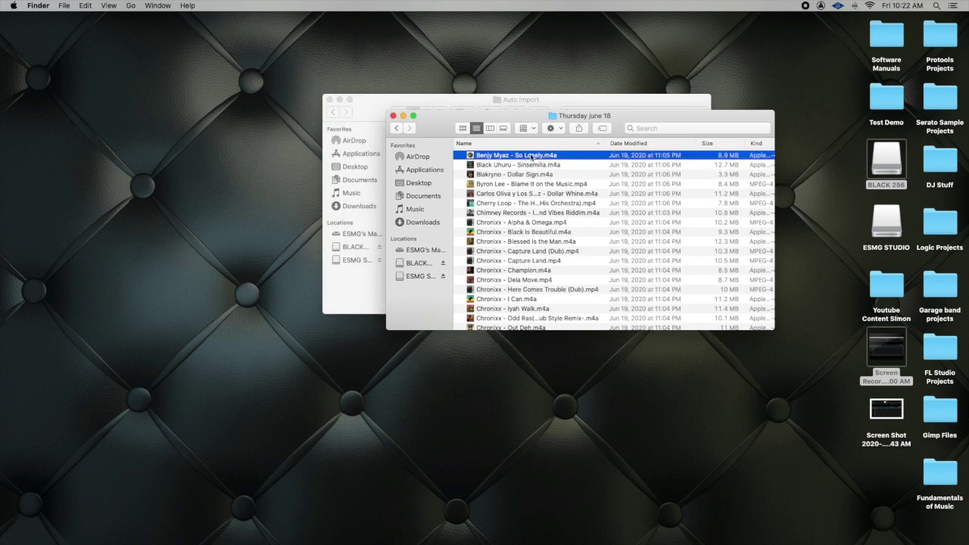
pyautogui.hotkey('shift', 'Down')
pyautogui.hotkey('shift', 'Down')
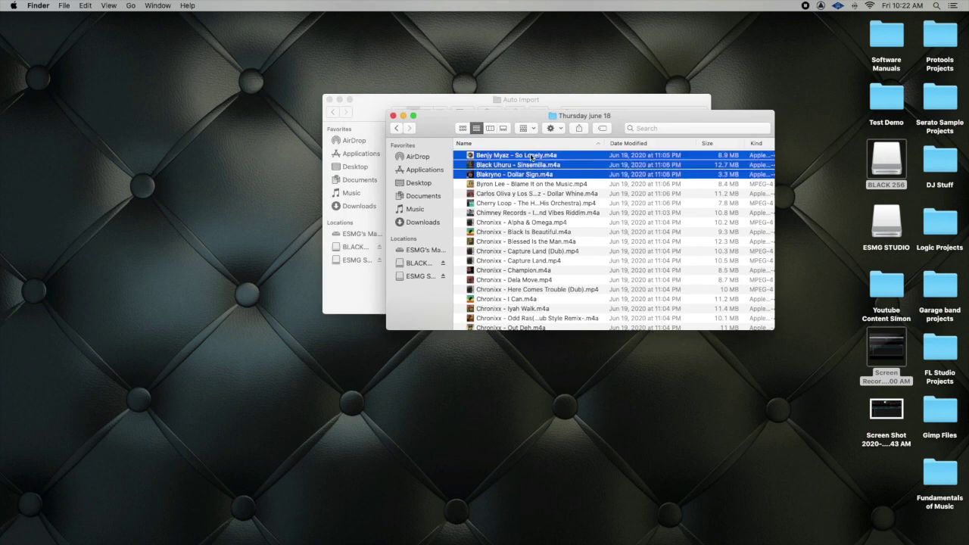
pyautogui.moveTo(527, 133)
pyautogui.mouseDown()
pyautogui.moveTo(763, 221)
pyautogui.moveTo(577, 216)
pyautogui.mouseUp()
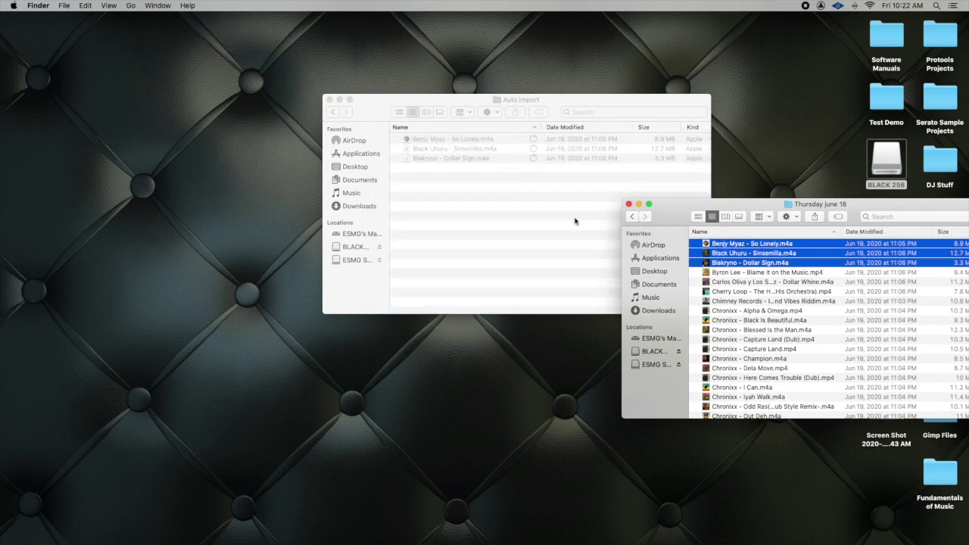
# Step: Reopen Auto Import to verify the three copied tracks and close the Thursday june 18 window
pyautogui.moveTo(719, 208); pyautogui.dragTo(798, 214)
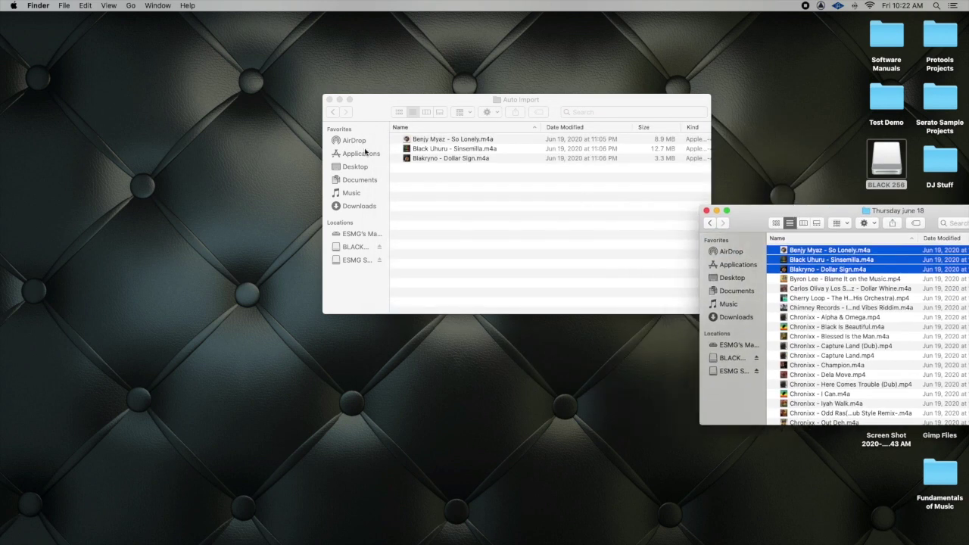
pyautogui.click(334, 112)
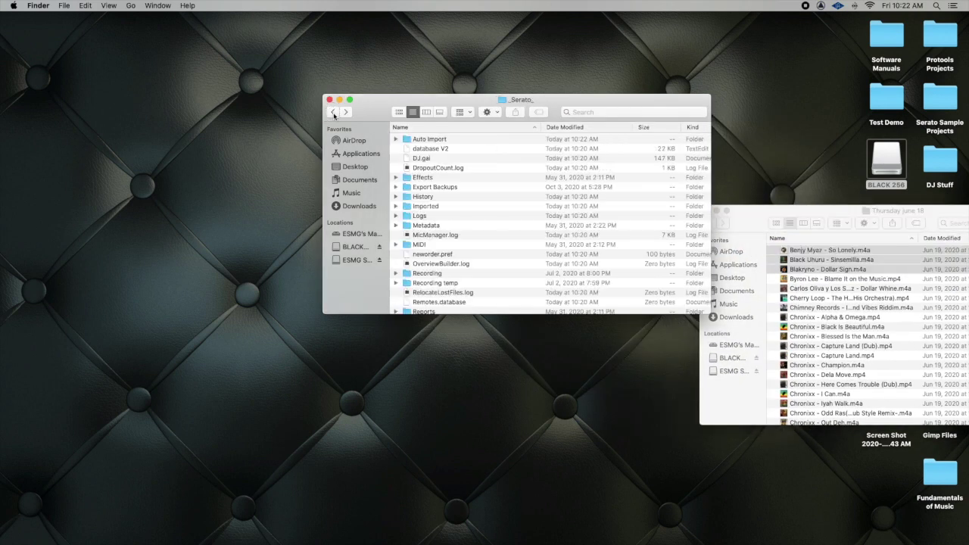
pyautogui.doubleClick(432, 140)
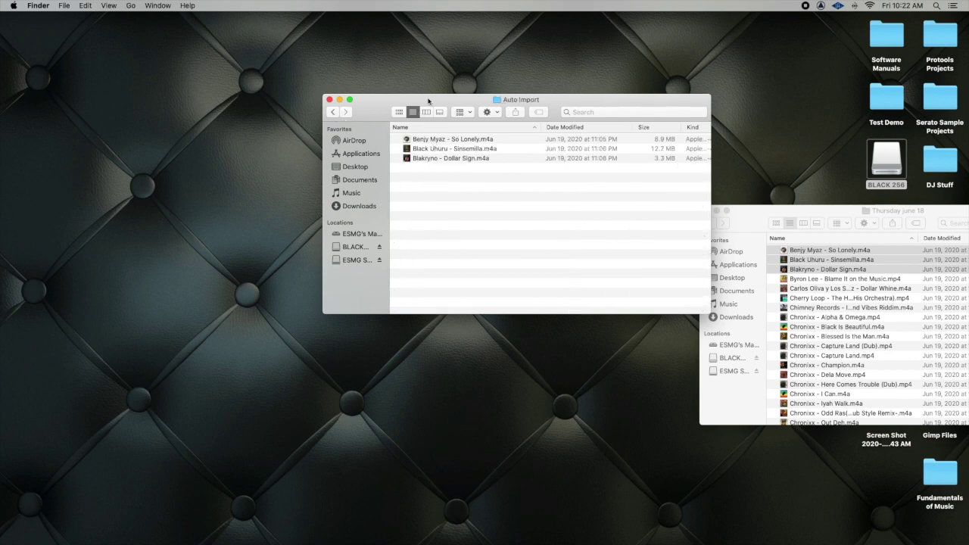
pyautogui.moveTo(427, 101); pyautogui.dragTo(388, 96)
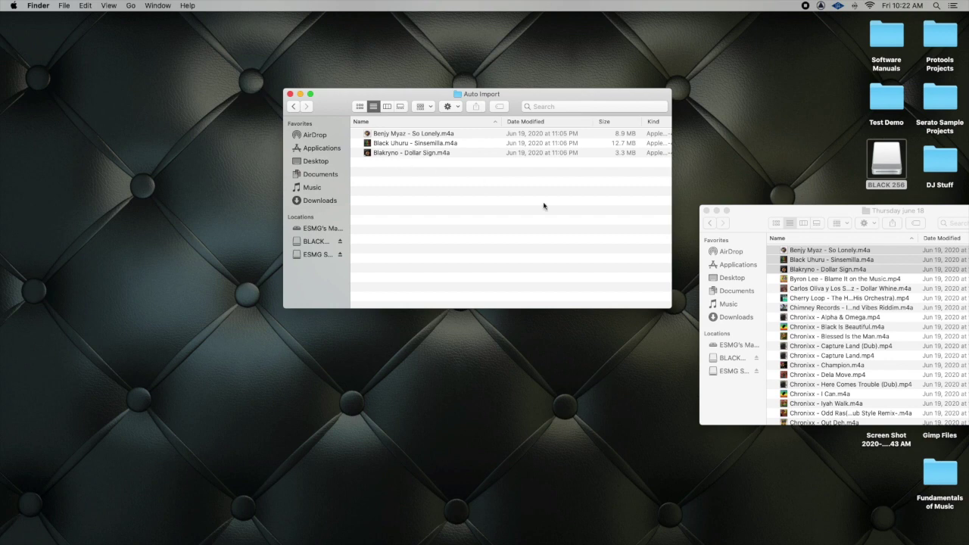
pyautogui.click(706, 211)
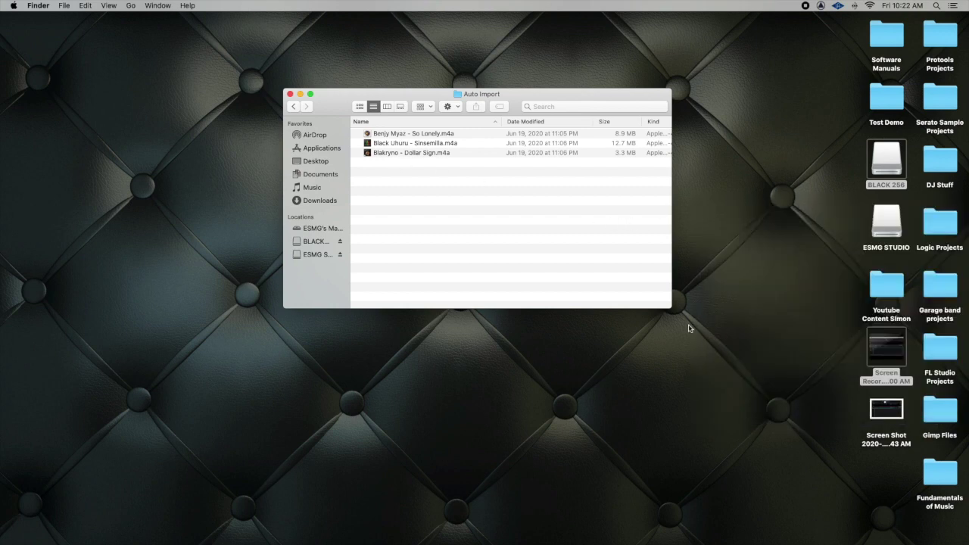
# Step: Delete the three tracks from Auto Import, check Imported, and close the Finder window
pyautogui.moveTo(406, 187); pyautogui.dragTo(407, 133)
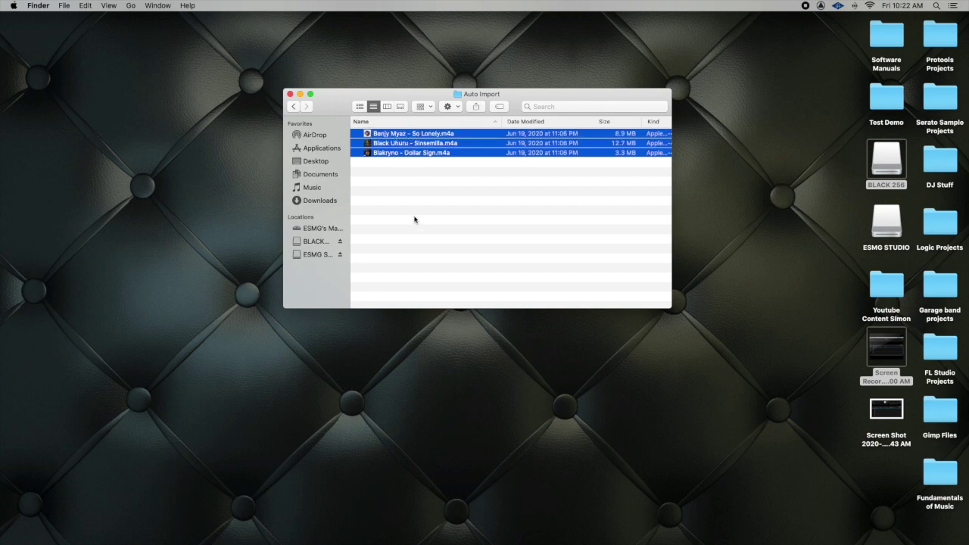
pyautogui.press('super+BackSpace')
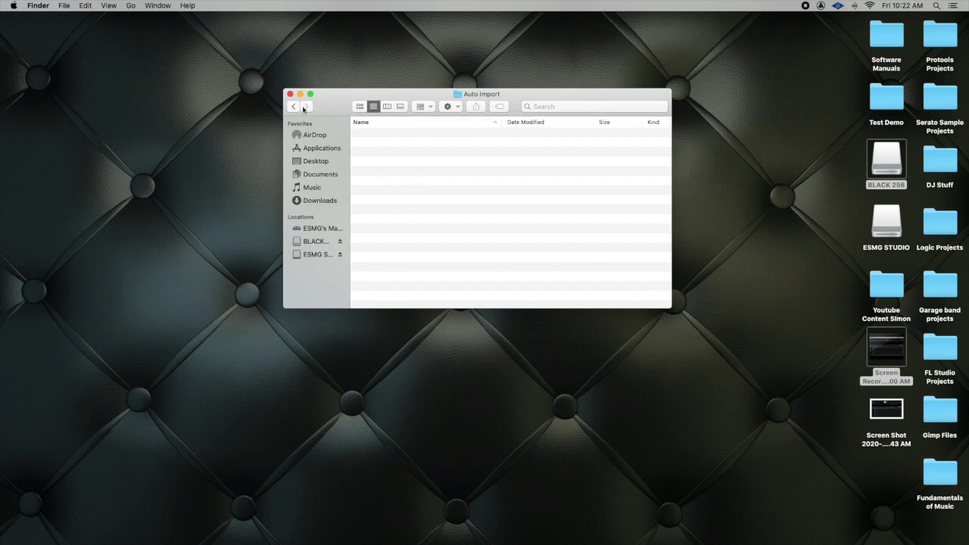
pyautogui.click(294, 106)
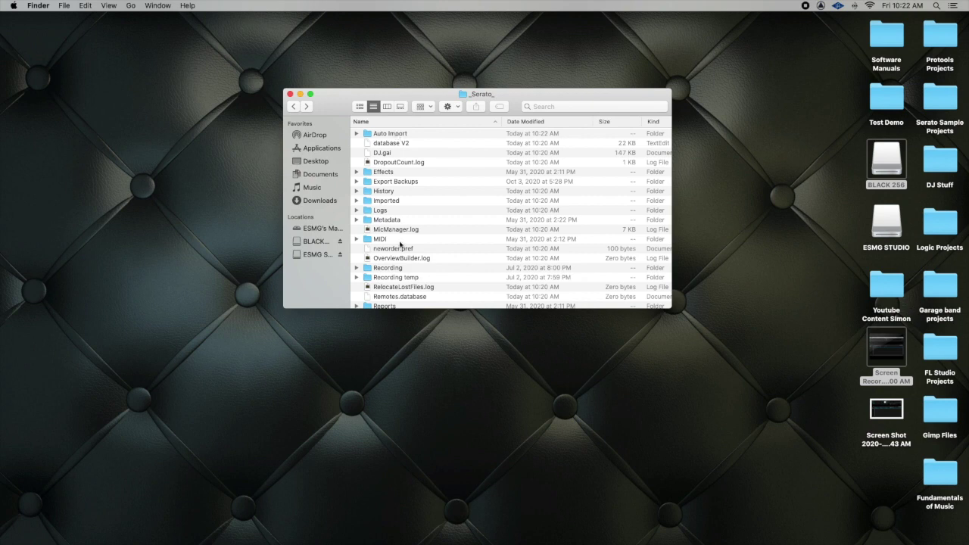
pyautogui.doubleClick(388, 201)
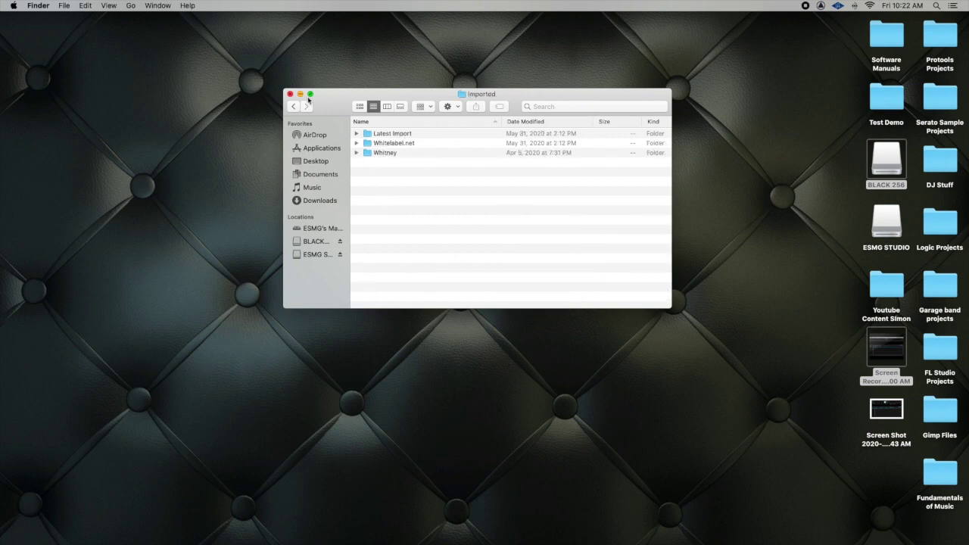
pyautogui.click(291, 95)
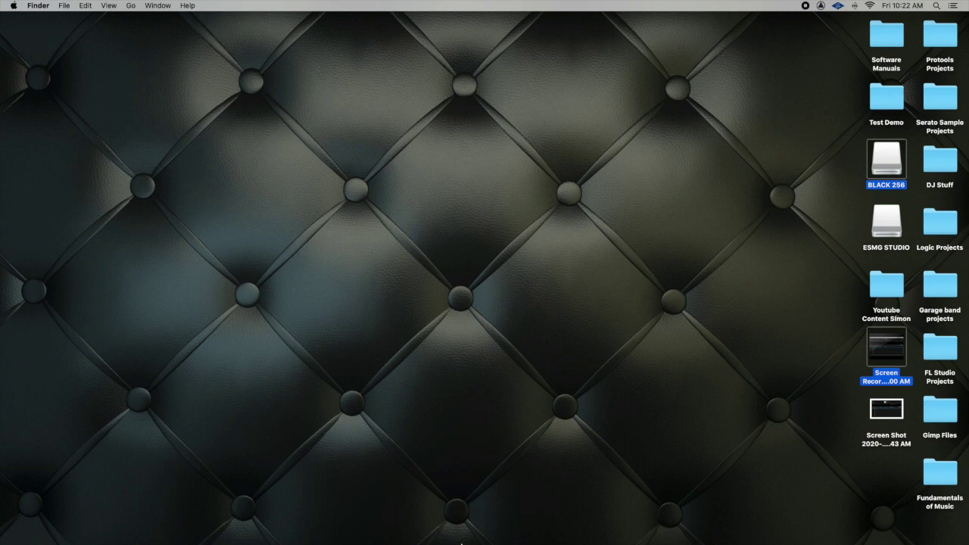
# Step: Bring Serato DJ Pro back up with the Whitney crate's 15 tracks listed
pyautogui.click(461, 533)
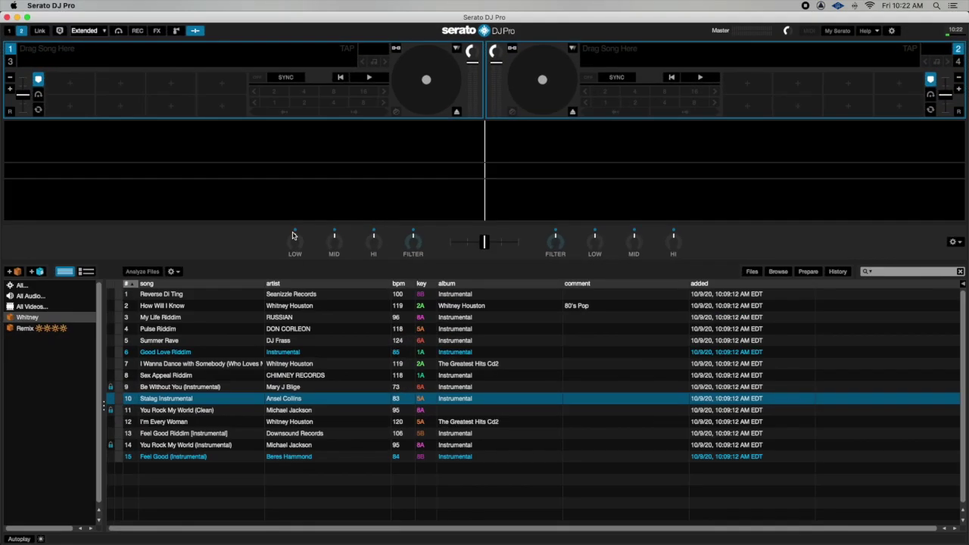